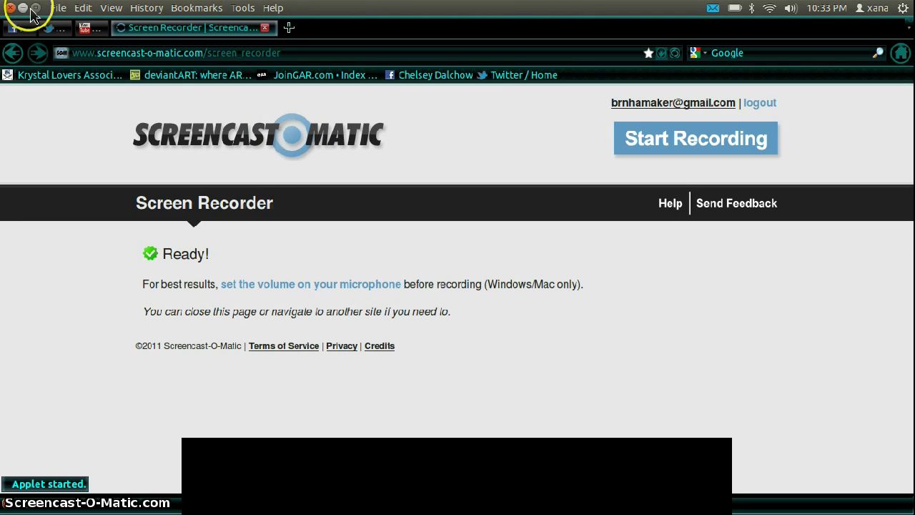
Step: Minimize the Firefox window showing the Screencast-O-Matic recorder page
{"action": "left_click", "coordinate": [23, 7]}
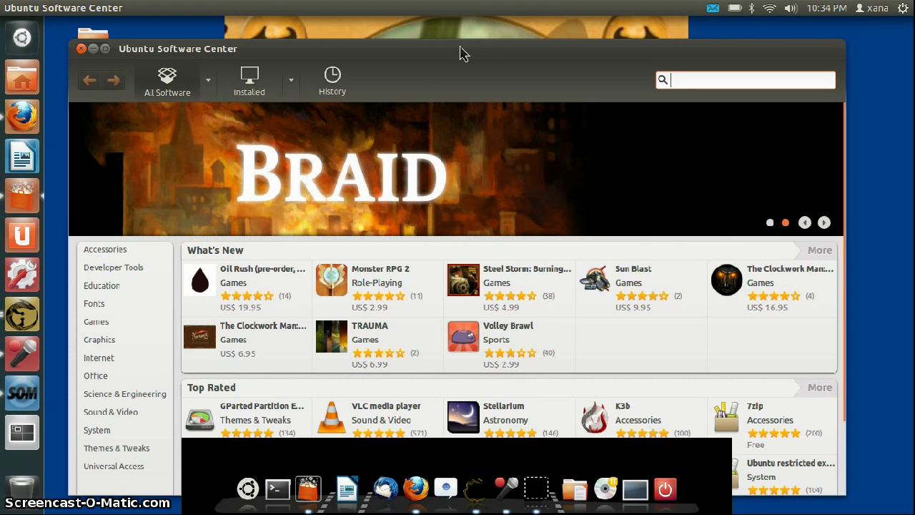
Step: Search 'adv', confirm Advanced Settings (gnome-tweak-tool 3.2.0) is installed, then close Software Center
{"action": "type", "text": "advanced"}
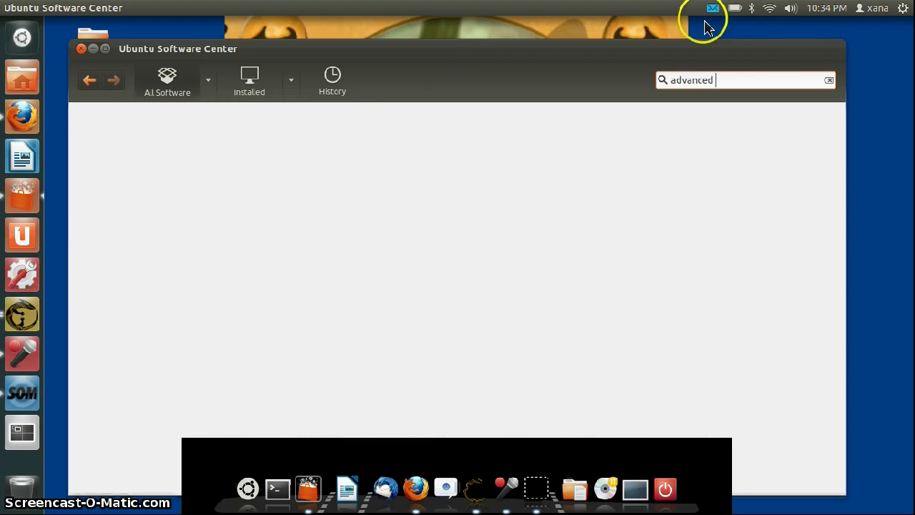
{"action": "key", "text": "Down"}
{"action": "key", "text": "Down"}
{"action": "key", "text": "Down"}
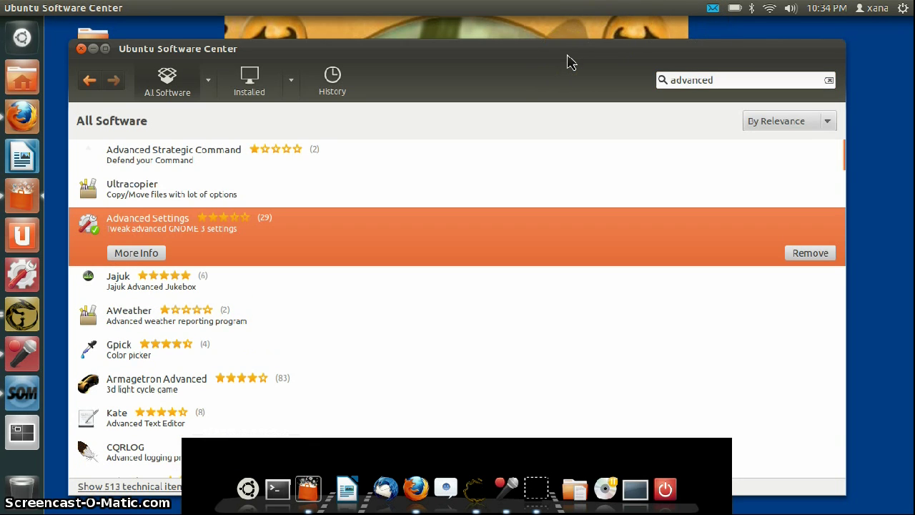
{"action": "key", "text": "Return"}
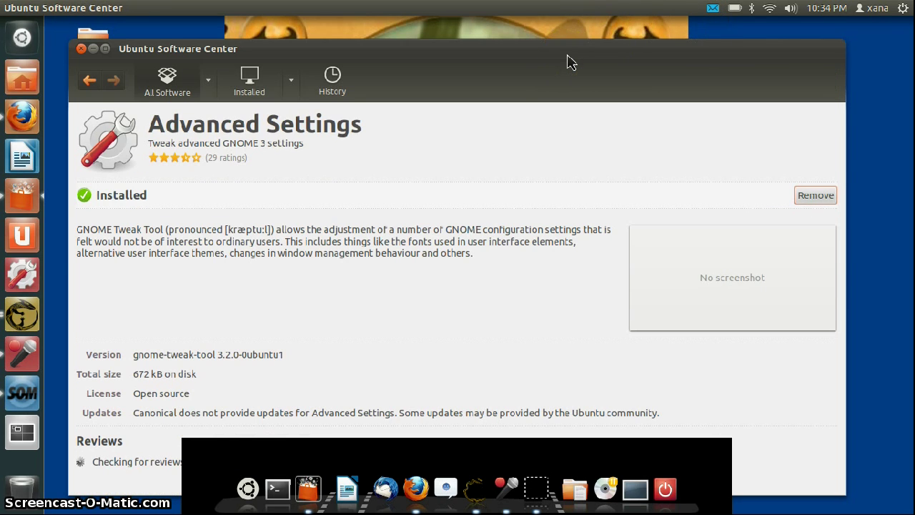
{"action": "left_click", "coordinate": [123, 259]}
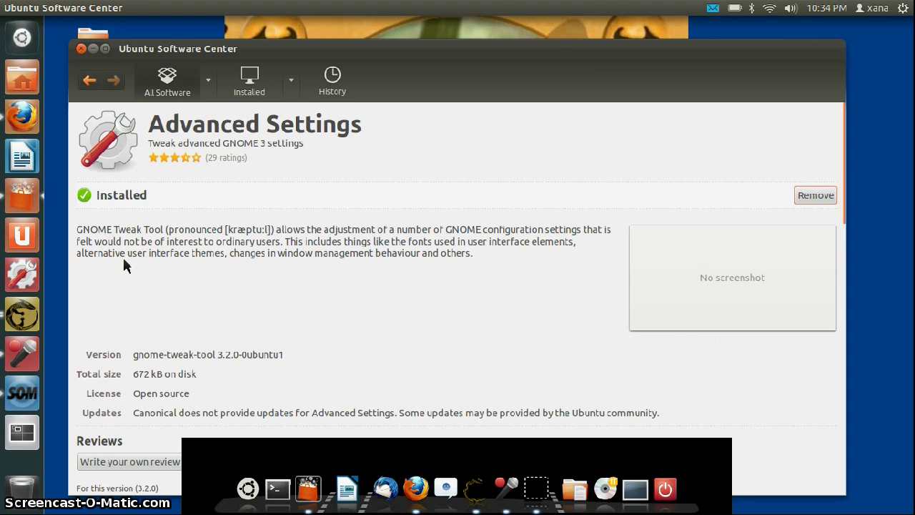
{"action": "left_click", "coordinate": [95, 50]}
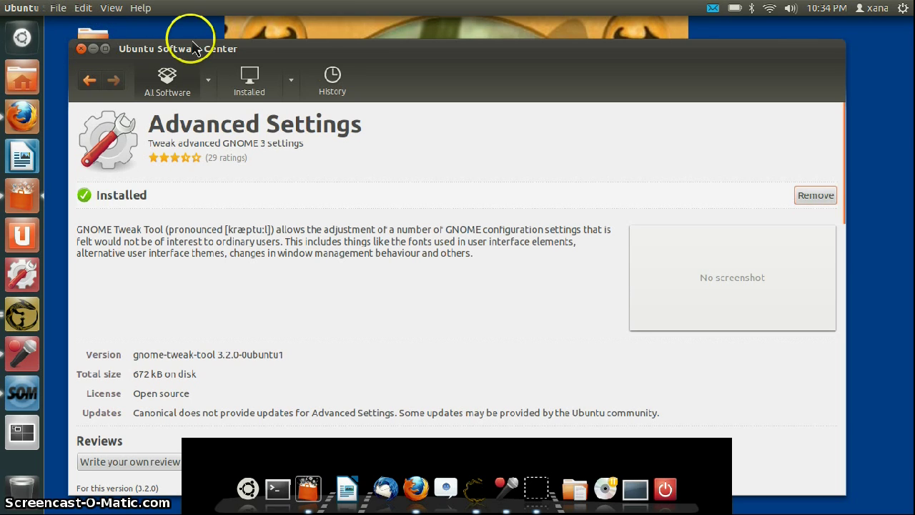
{"action": "left_click", "coordinate": [81, 48]}
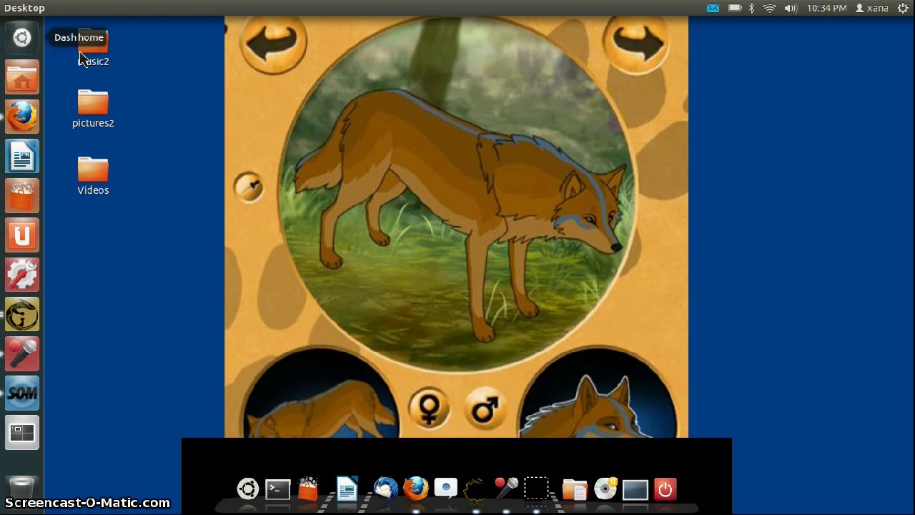
Step: Launch Advanced Settings from the Dash's Applications > Other category
{"action": "key", "text": "super"}
{"action": "type", "text": "adv"}
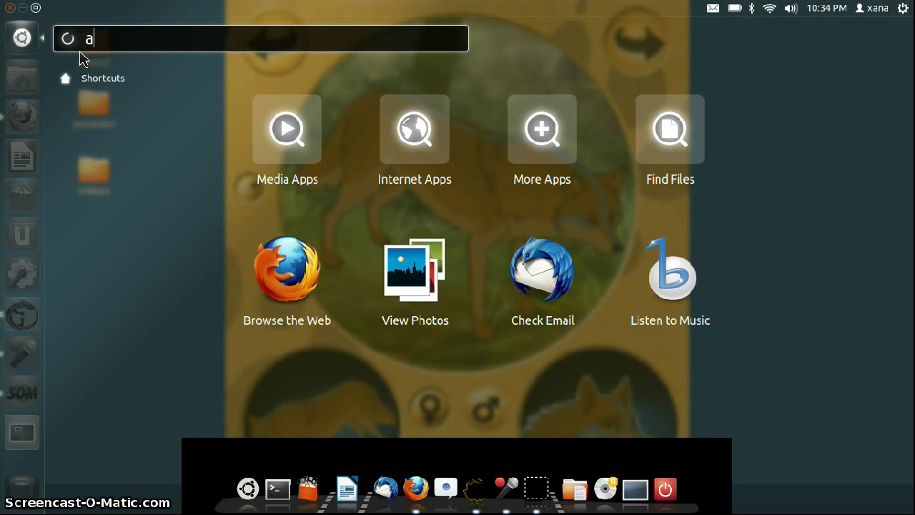
{"action": "left_click", "coordinate": [21, 42]}
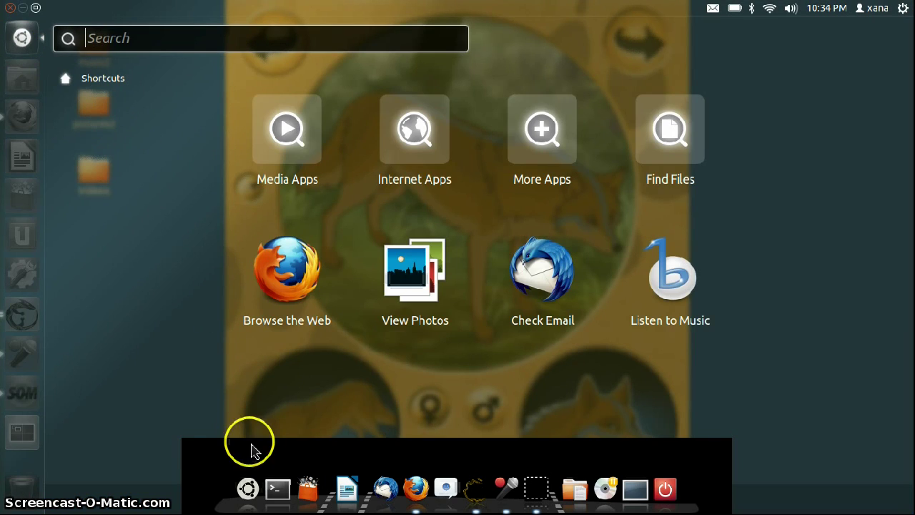
{"action": "left_click", "coordinate": [247, 490]}
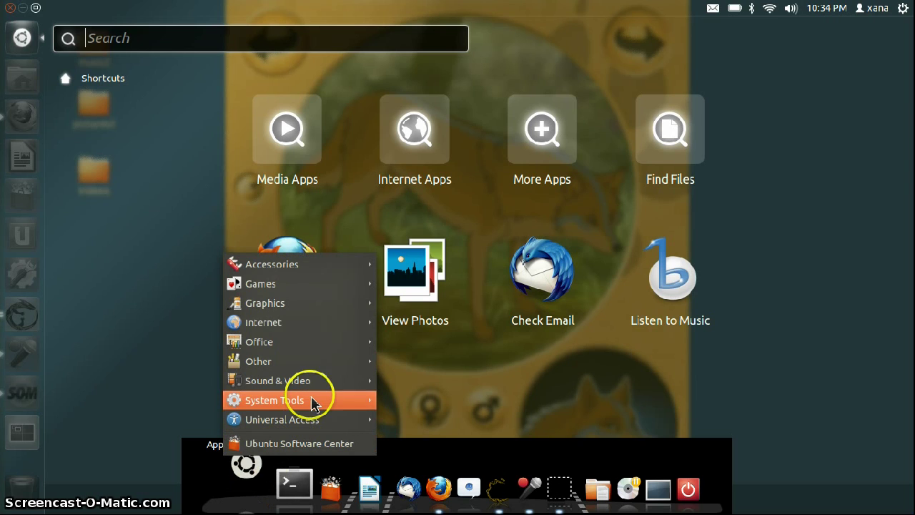
{"action": "mouse_move", "coordinate": [312, 368]}
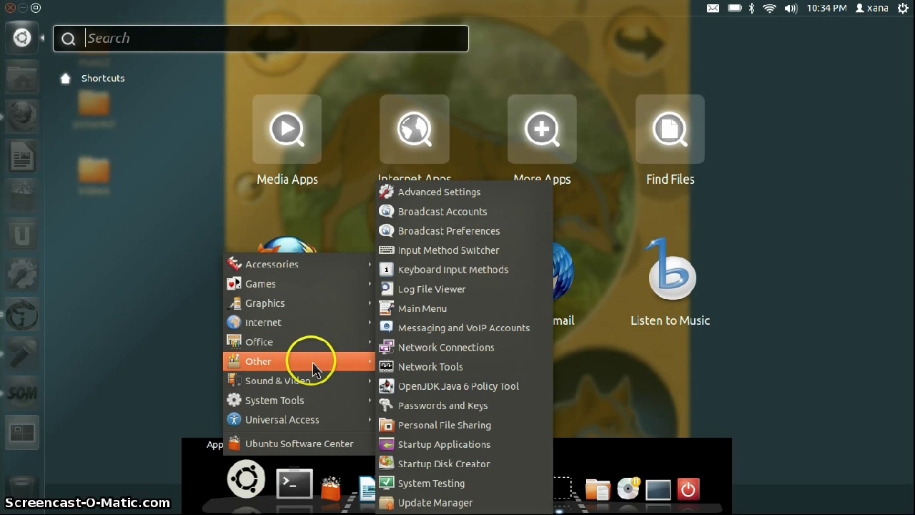
{"action": "left_click", "coordinate": [460, 197]}
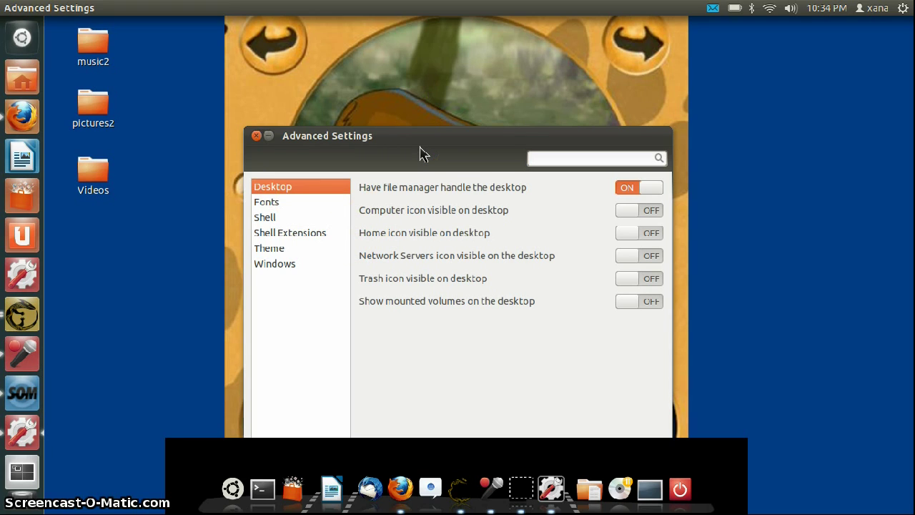
Step: Move the window up, turn on the Trash, Home and Computer desktop icons, and go to Fonts
{"action": "left_click_drag", "start_coordinate": [460, 137], "coordinate": [507, 102]}
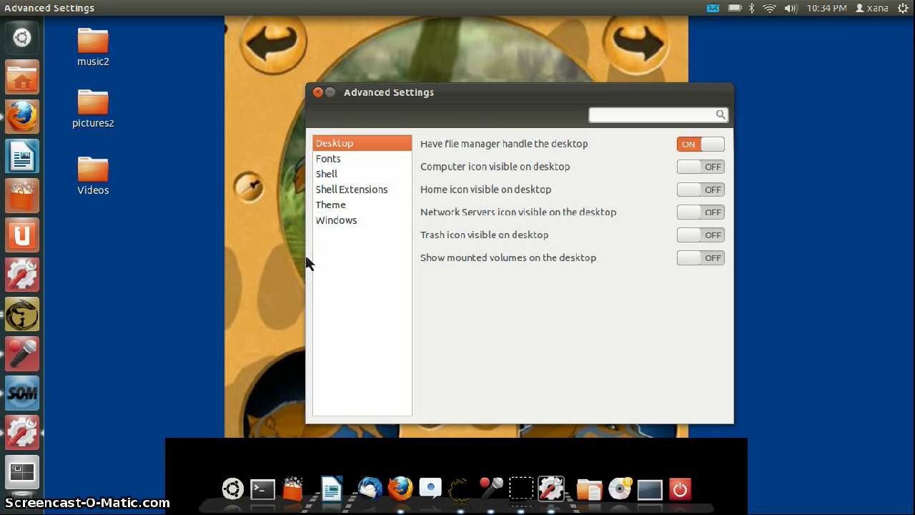
{"action": "left_click", "coordinate": [690, 237]}
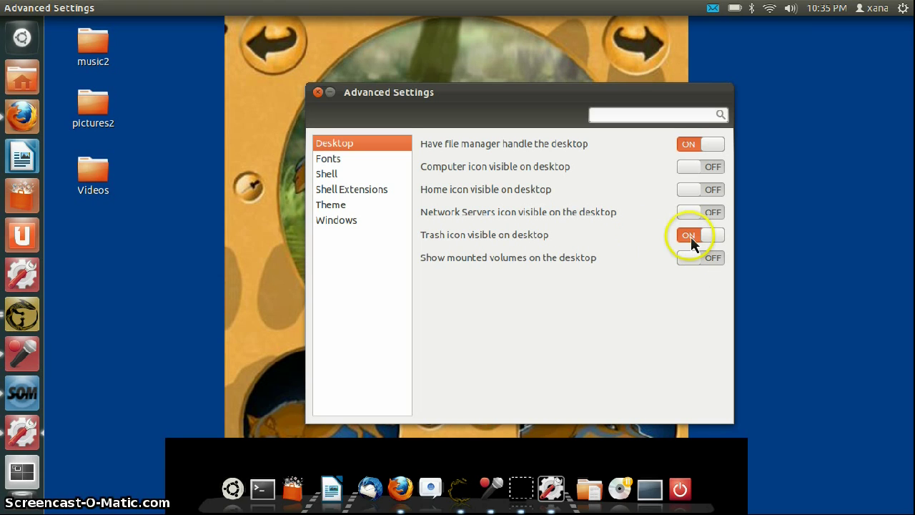
{"action": "left_click", "coordinate": [688, 191]}
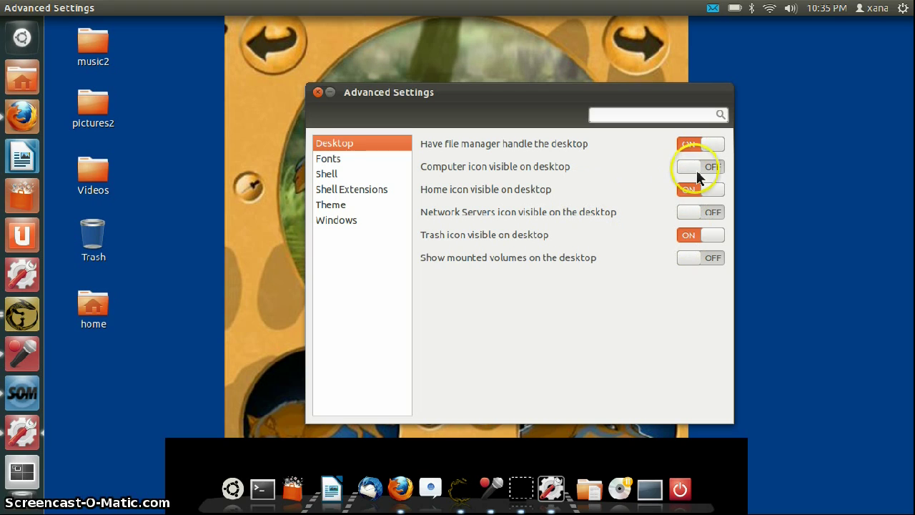
{"action": "left_click", "coordinate": [697, 170]}
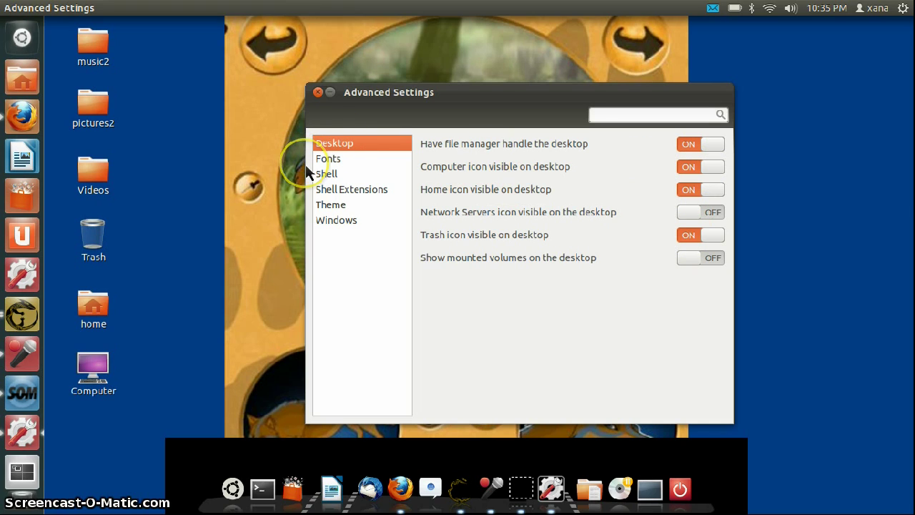
{"action": "key", "text": "Down"}
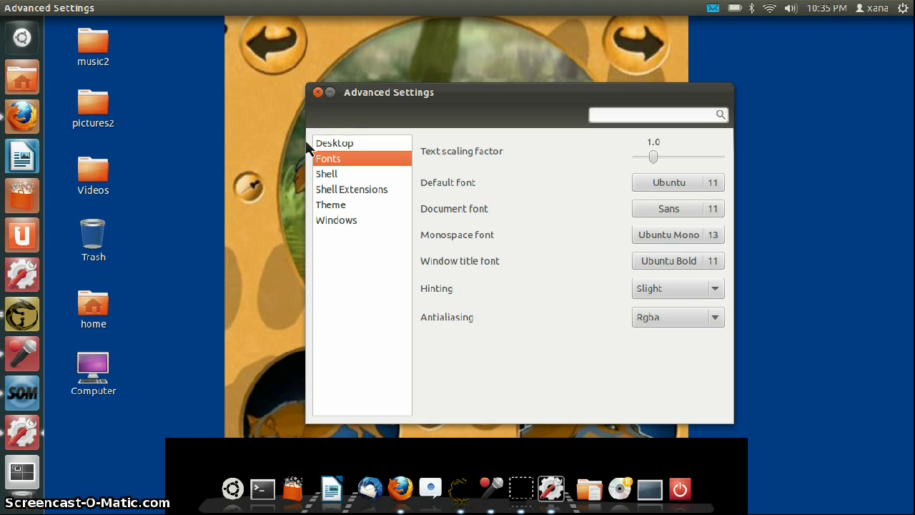
Step: Go from the Shell page through Shell Extensions to the Theme page
{"action": "left_click", "coordinate": [336, 177]}
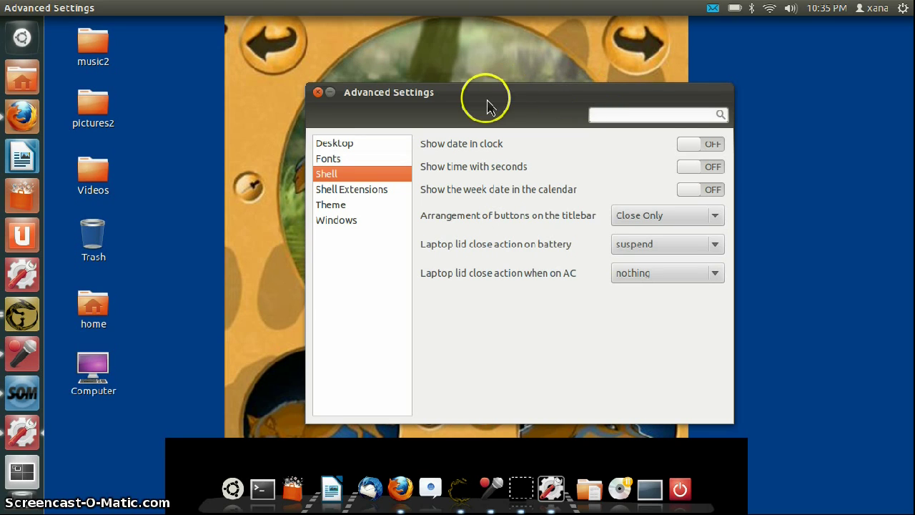
{"action": "key", "text": "Down"}
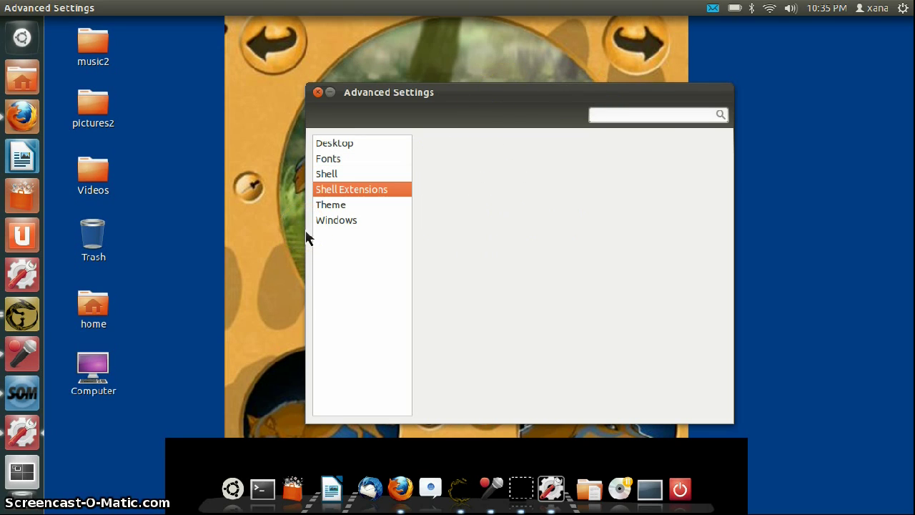
{"action": "key", "text": "Down"}
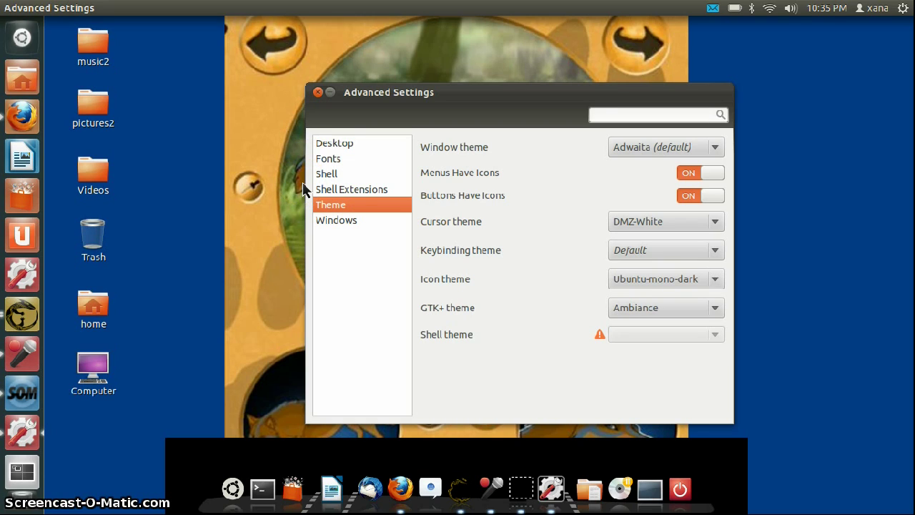
Step: Try the AgingGorilla and then the Radiance window themes
{"action": "left_click", "coordinate": [683, 150]}
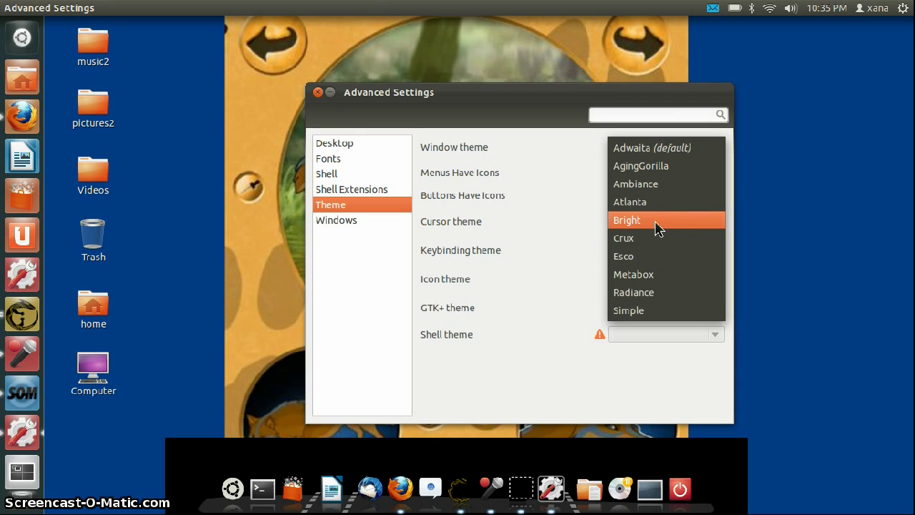
{"action": "left_click_drag", "start_coordinate": [657, 227], "coordinate": [642, 161]}
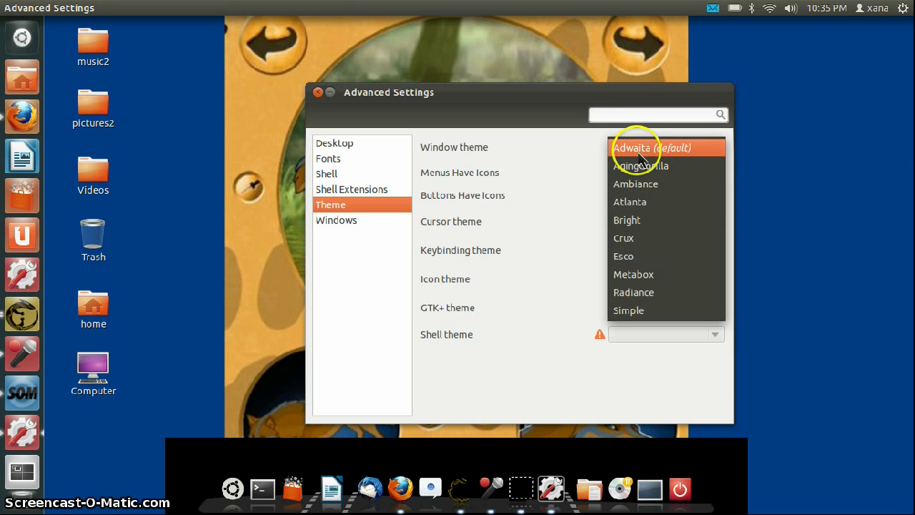
{"action": "left_click", "coordinate": [642, 165]}
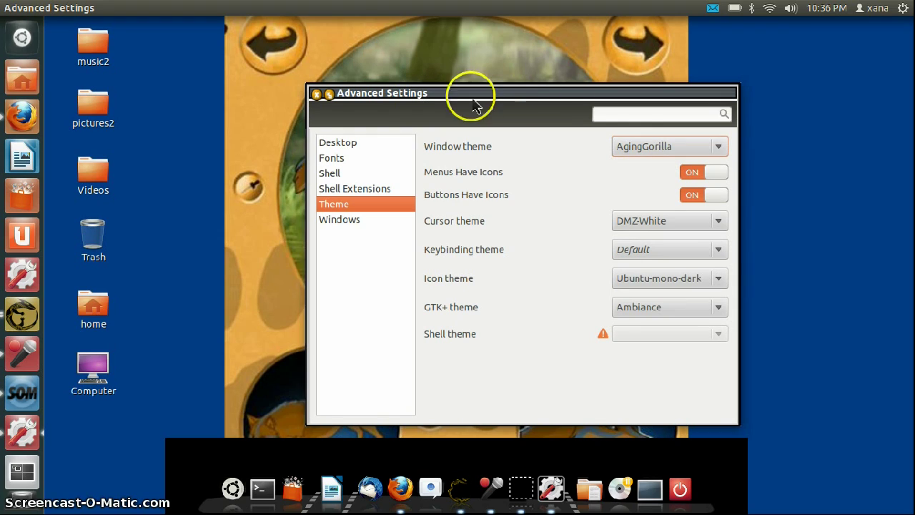
{"action": "key", "text": "space"}
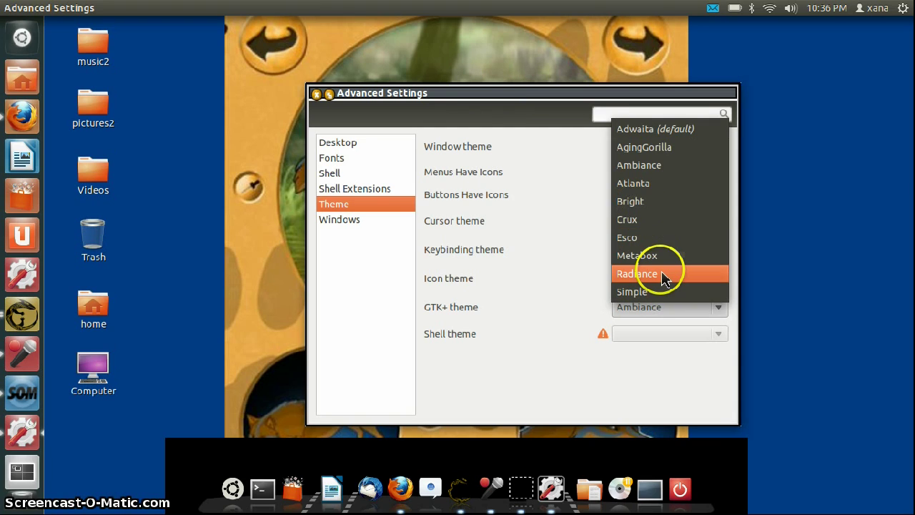
{"action": "left_click", "coordinate": [662, 277]}
Step: Set the window theme to Ambiance and stay on the Theme page
{"action": "left_click", "coordinate": [630, 147]}
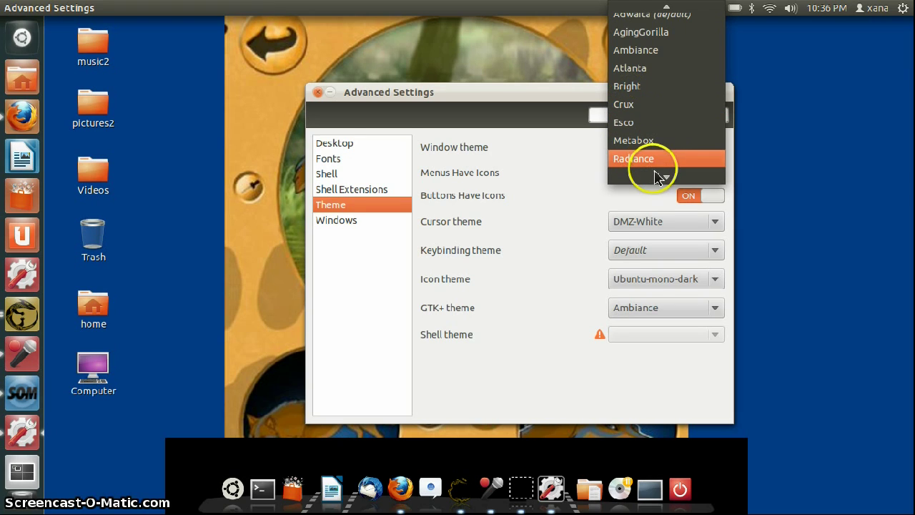
{"action": "mouse_move", "coordinate": [654, 178]}
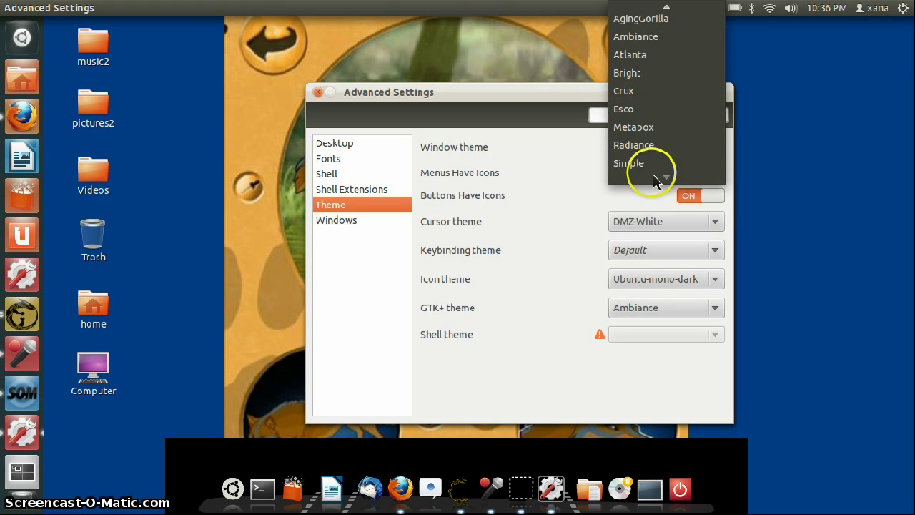
{"action": "left_click", "coordinate": [633, 37]}
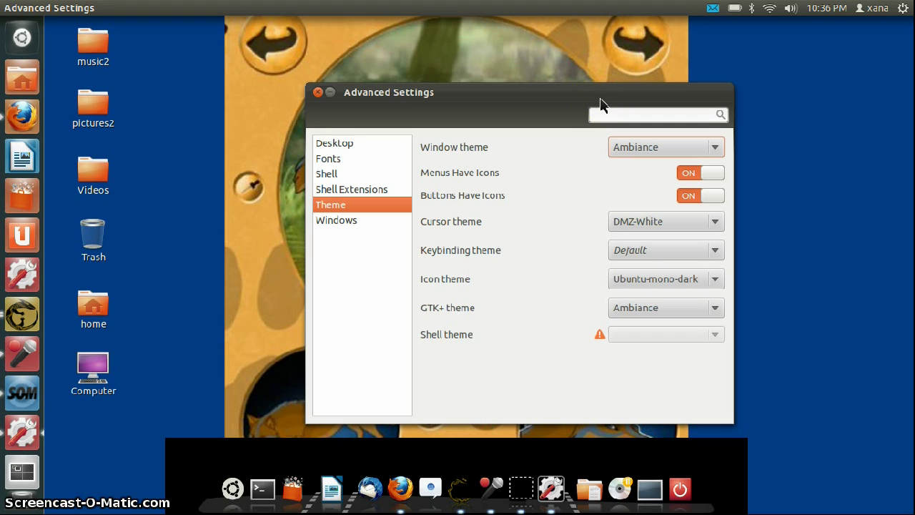
{"action": "key", "text": "Down"}
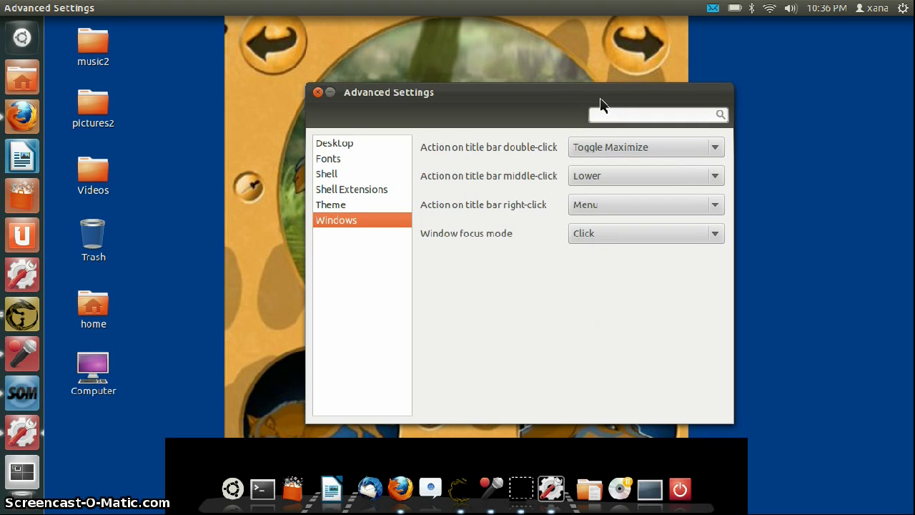
{"action": "key", "text": "Up"}
Step: Set the cursor theme to Redglass and, after briefly trying Gnome, the icon theme to HighContrast
{"action": "left_click", "coordinate": [648, 222]}
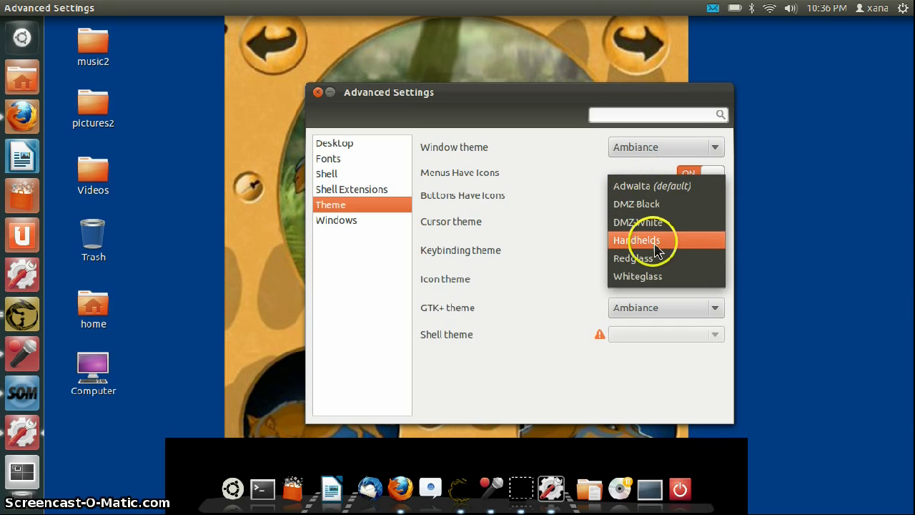
{"action": "left_click", "coordinate": [657, 259]}
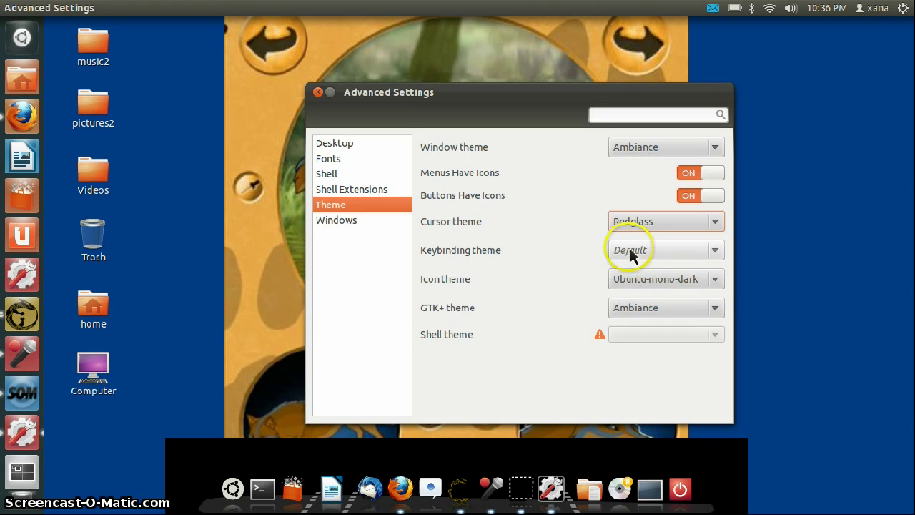
{"action": "left_click", "coordinate": [663, 287]}
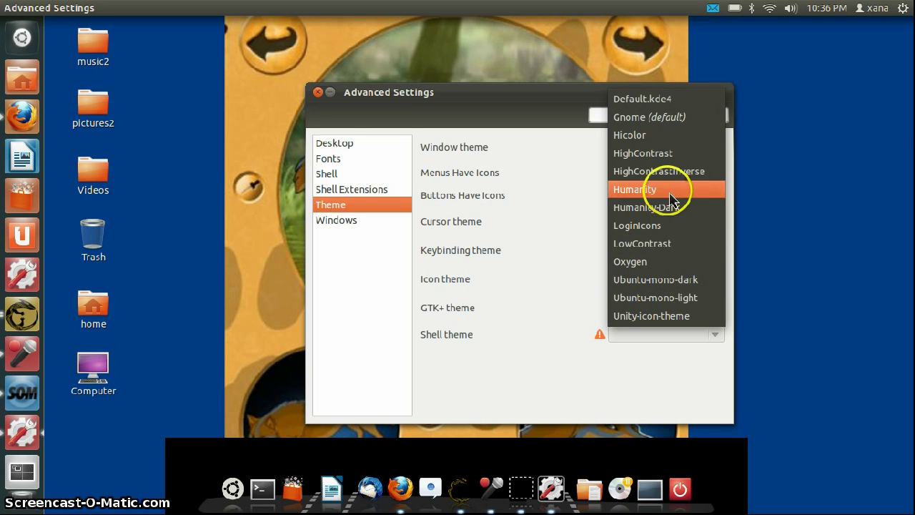
{"action": "left_click", "coordinate": [657, 117]}
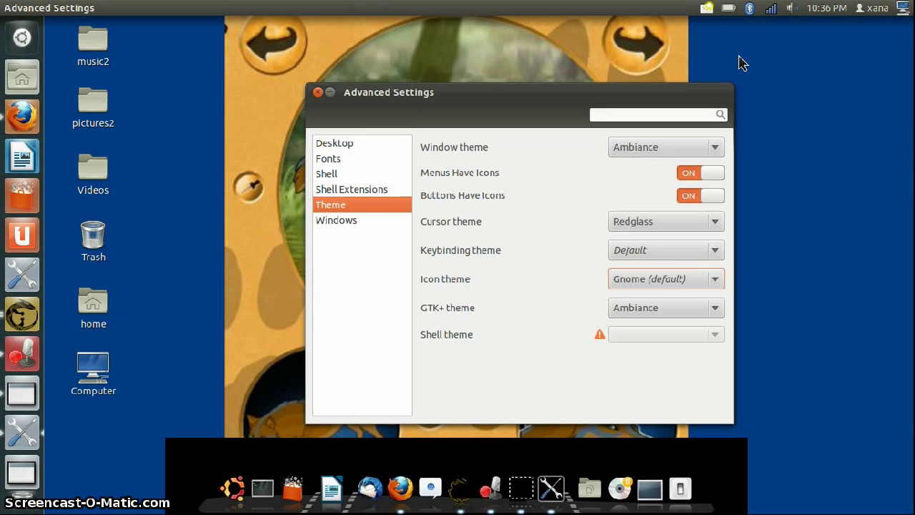
{"action": "key", "text": "space"}
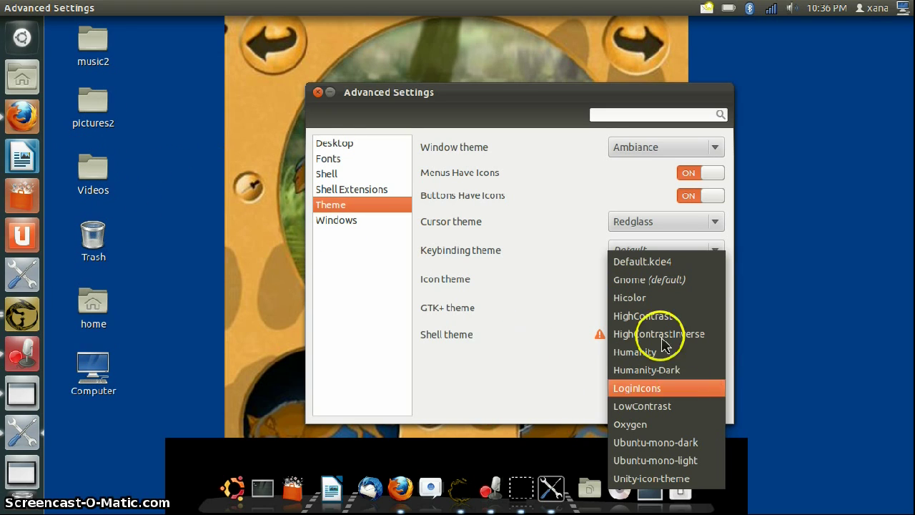
{"action": "left_click", "coordinate": [661, 316]}
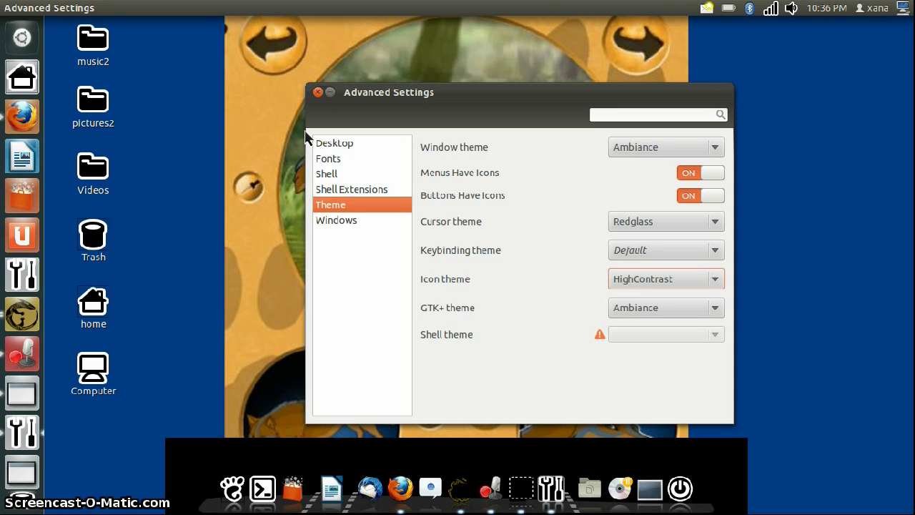
Step: Cycle the GTK+ theme through HighContrast, Radiance and Raleigh, ending on Adwaita (default)
{"action": "left_click", "coordinate": [636, 311]}
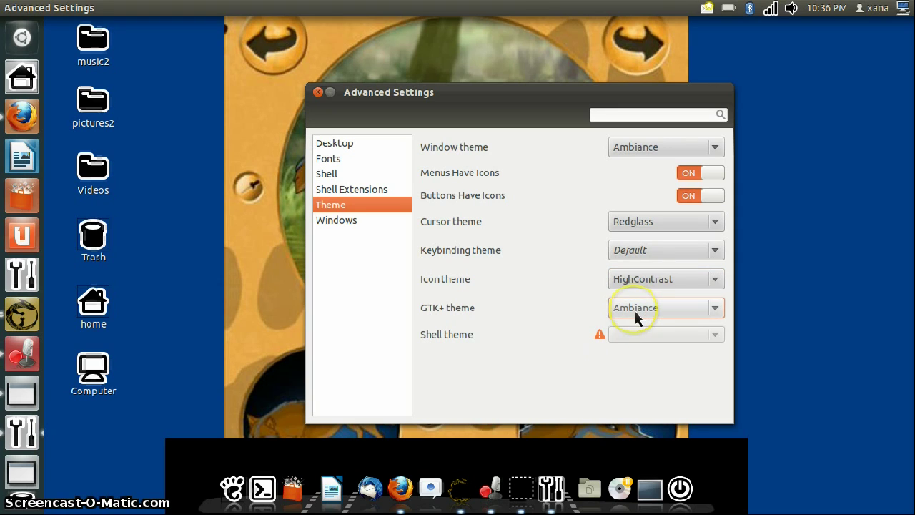
{"action": "left_click", "coordinate": [635, 313]}
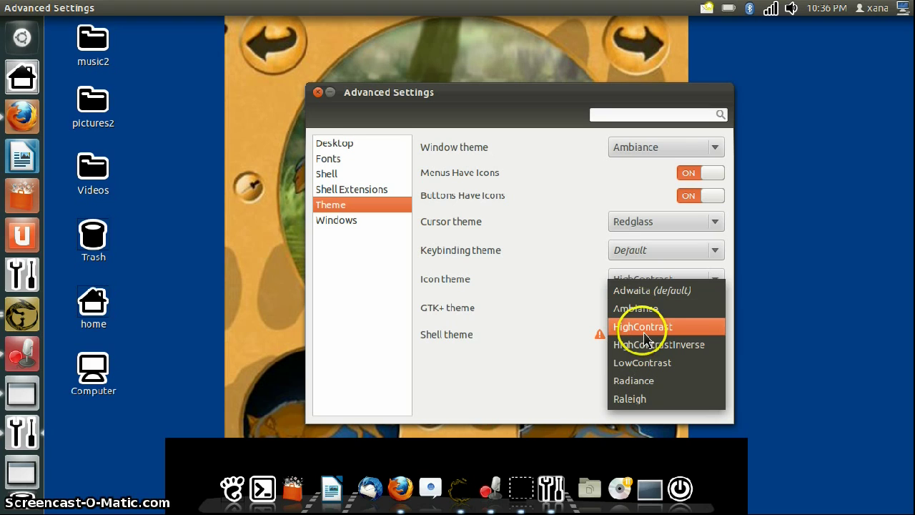
{"action": "left_click", "coordinate": [644, 326]}
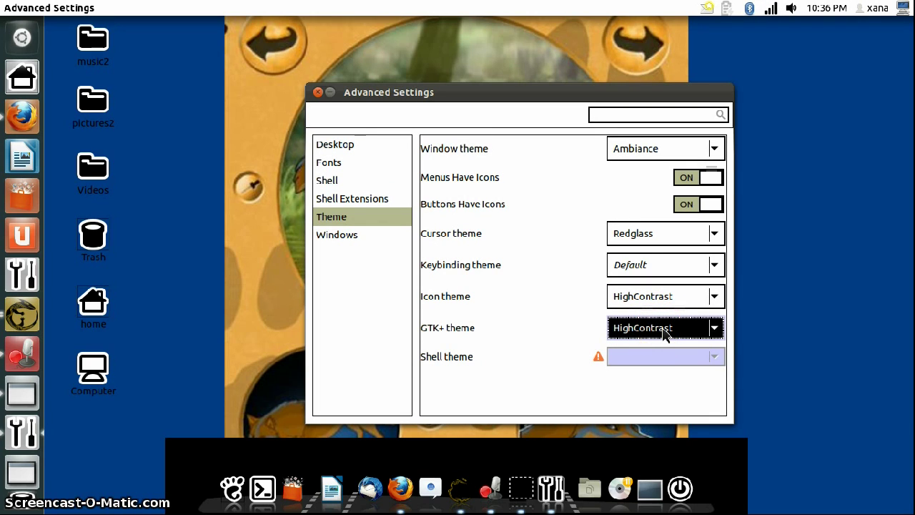
{"action": "left_click", "coordinate": [666, 331]}
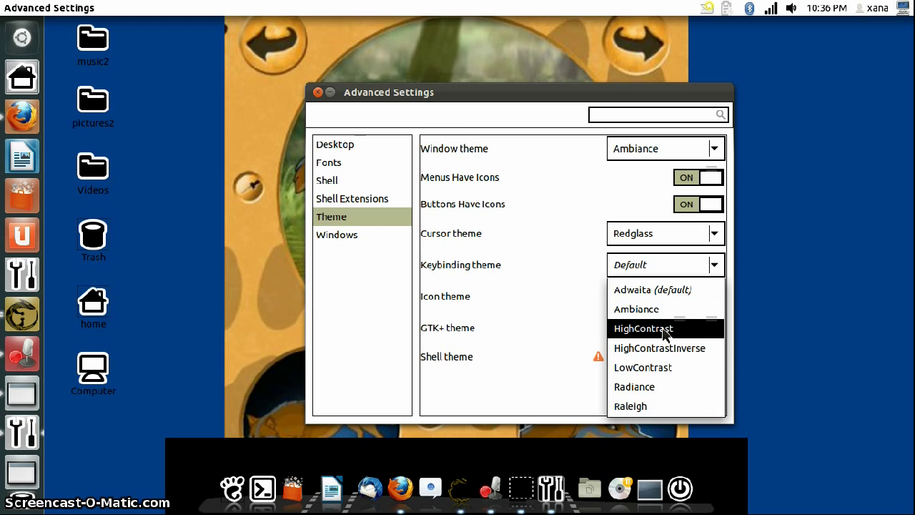
{"action": "left_click", "coordinate": [655, 362]}
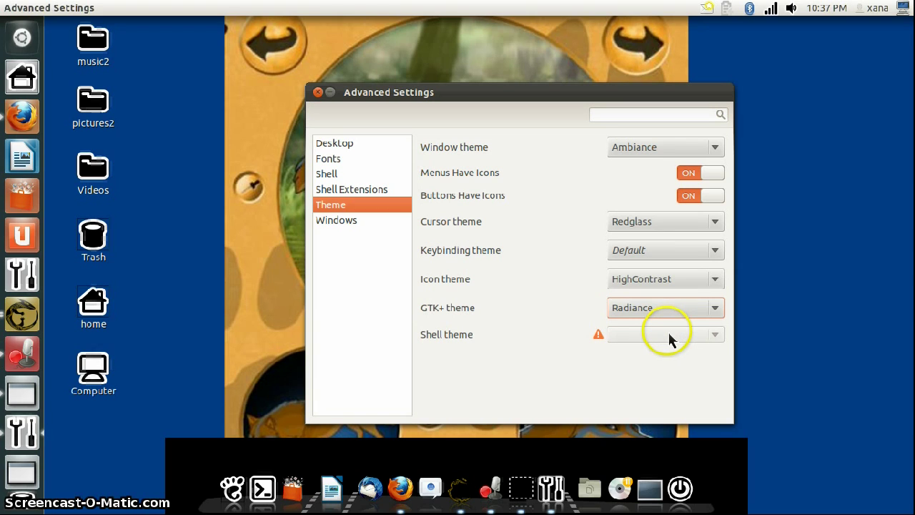
{"action": "left_click", "coordinate": [671, 315]}
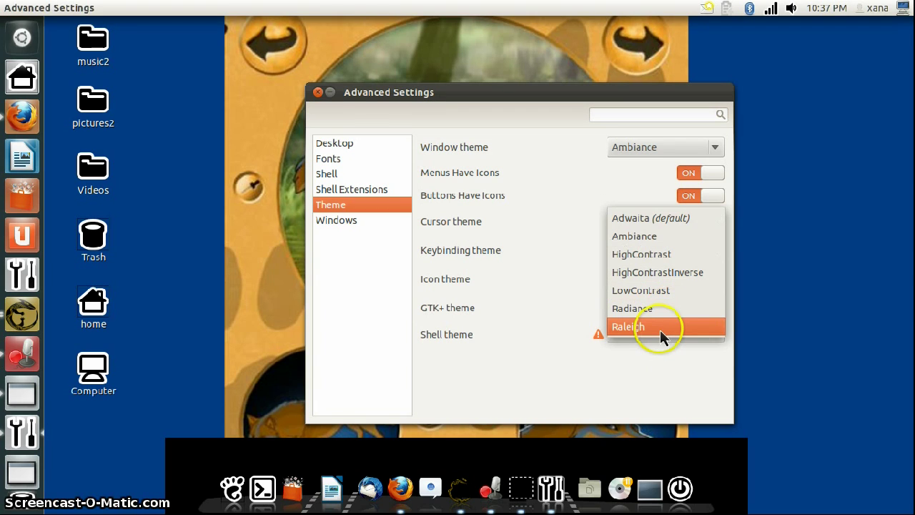
{"action": "left_click", "coordinate": [661, 331]}
{"action": "left_click", "coordinate": [653, 321]}
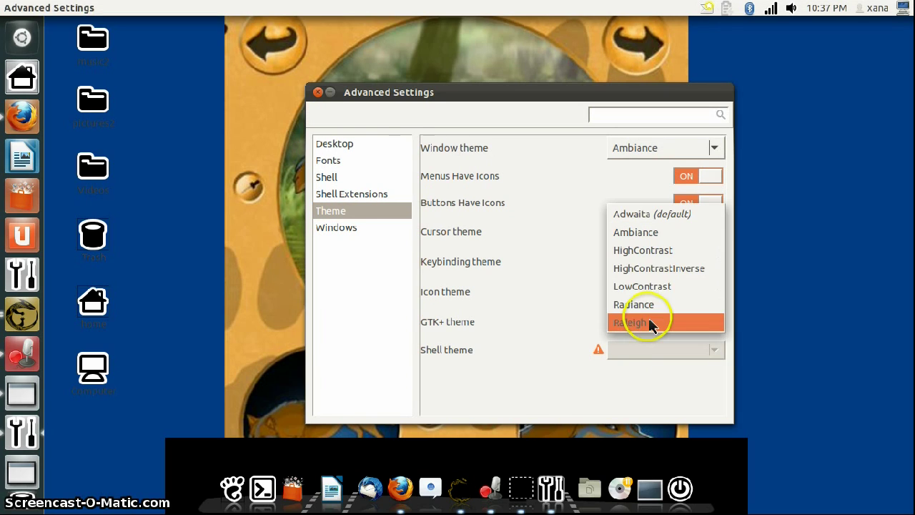
{"action": "left_click", "coordinate": [669, 214]}
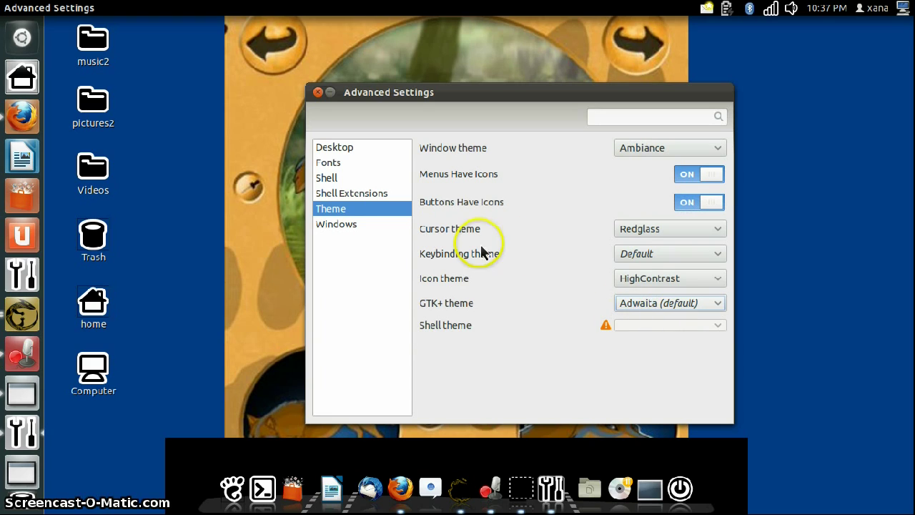
Step: Show the Windows page with Toggle Maximize on title-bar double-click and Click focus mode
{"action": "left_click", "coordinate": [345, 233]}
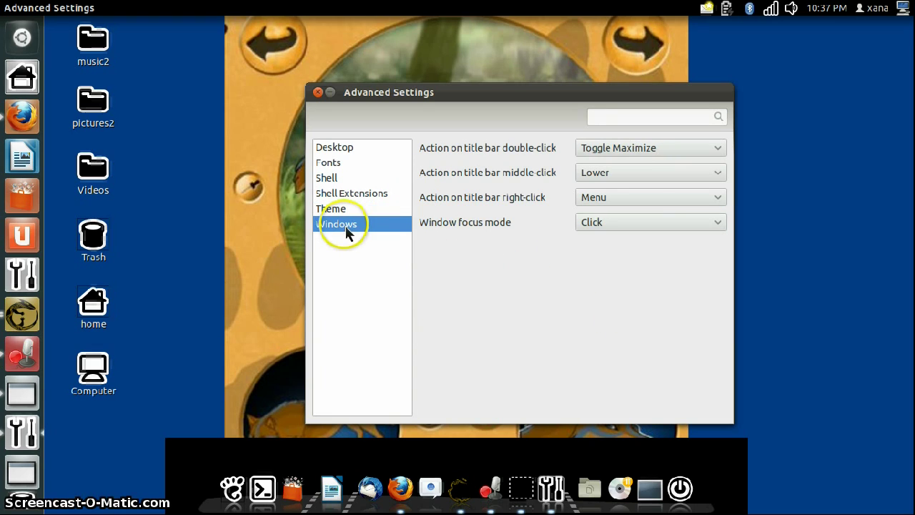